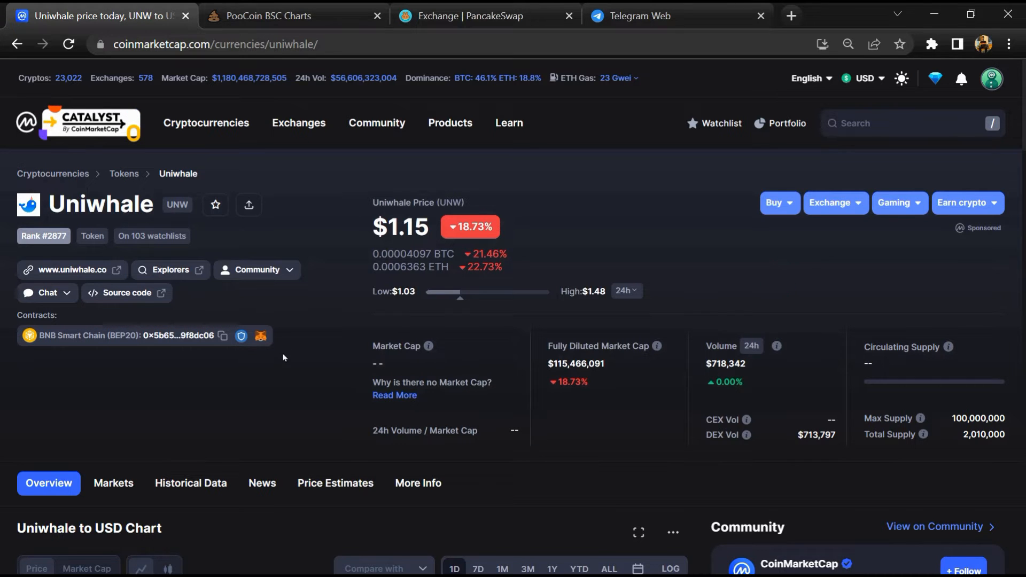
pyautogui.scroll(-4, 97, 361)
# Show the Markets table listing Uniwhale's PancakeSwap (V2) and THENA pairs.
pyautogui.click(113, 162)
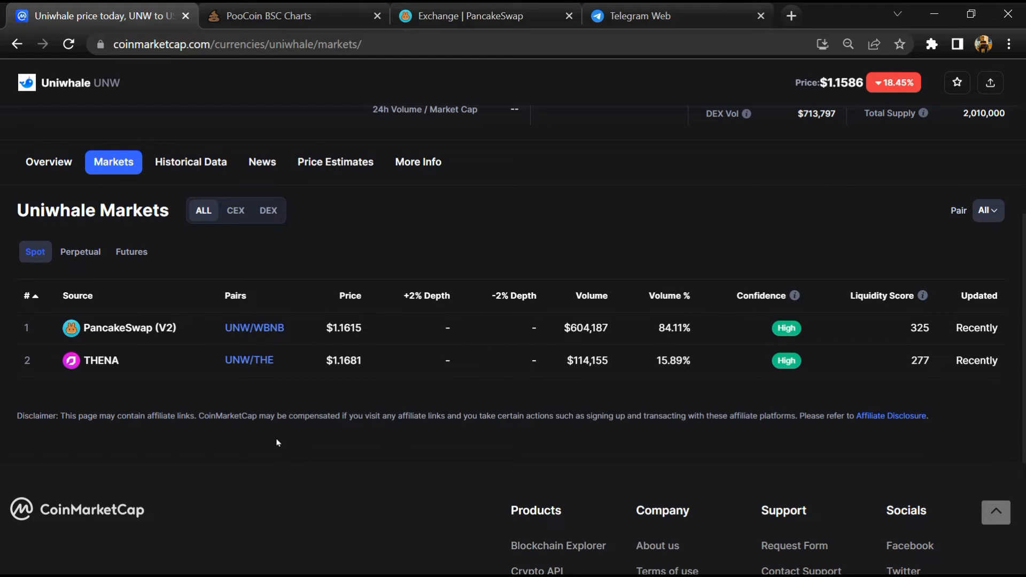
pyautogui.scroll(5, 278, 443)
pyautogui.scroll(3, 277, 443)
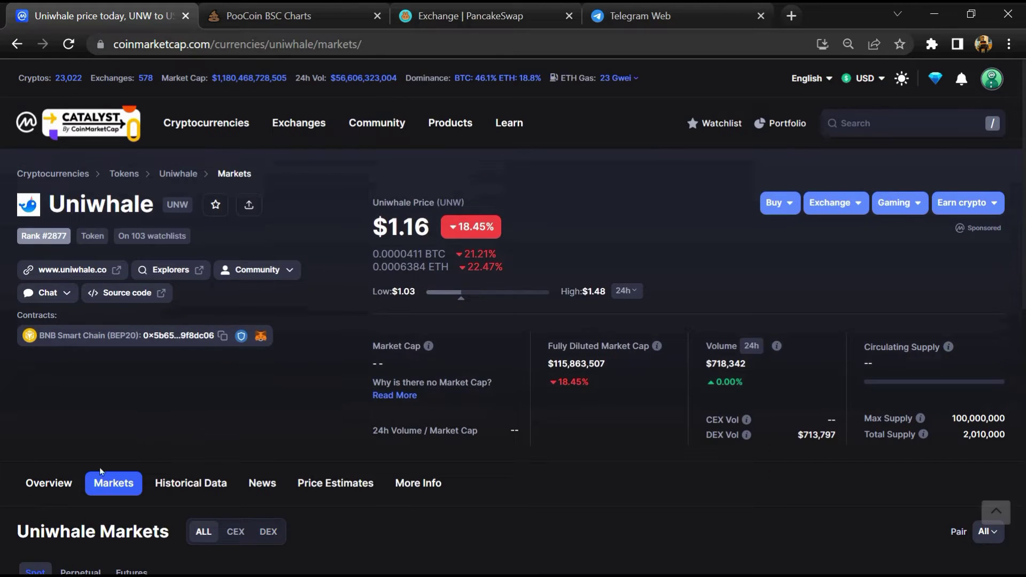
# Return to the Uniwhale overview and browse the chart and Community feed.
pyautogui.click(45, 473)
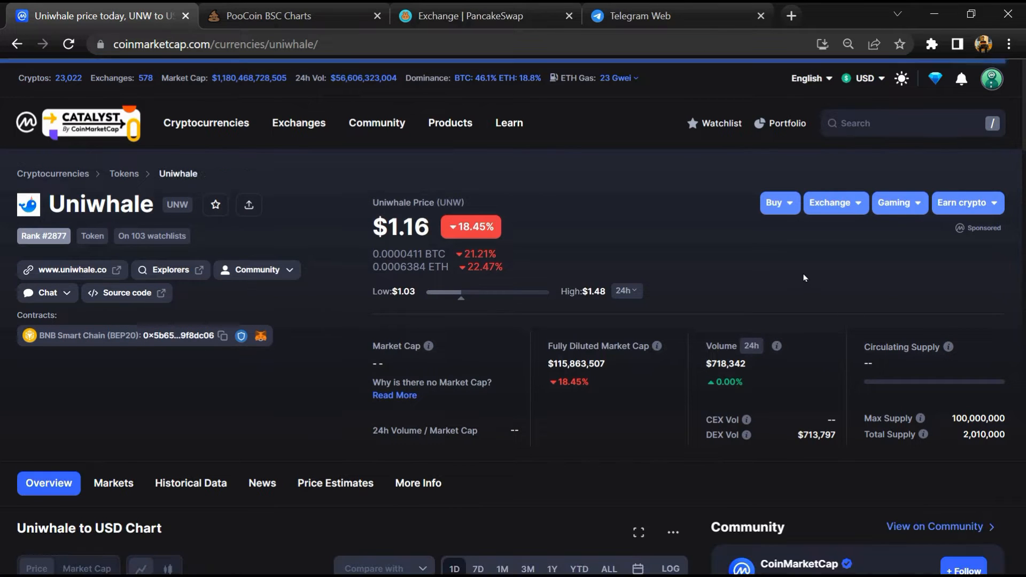
pyautogui.scroll(-5, 804, 277)
pyautogui.scroll(-2, 866, 207)
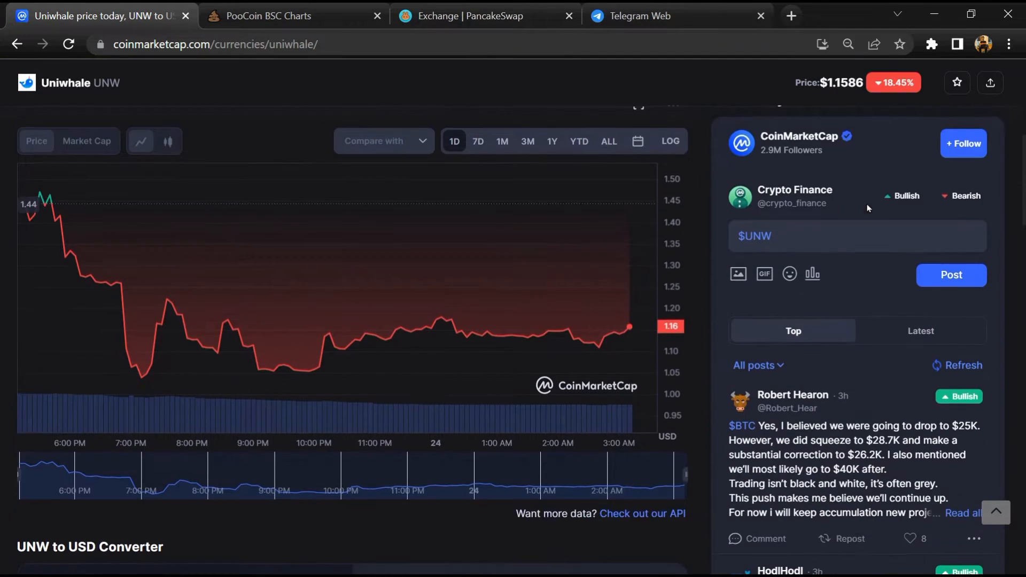
pyautogui.click(902, 194)
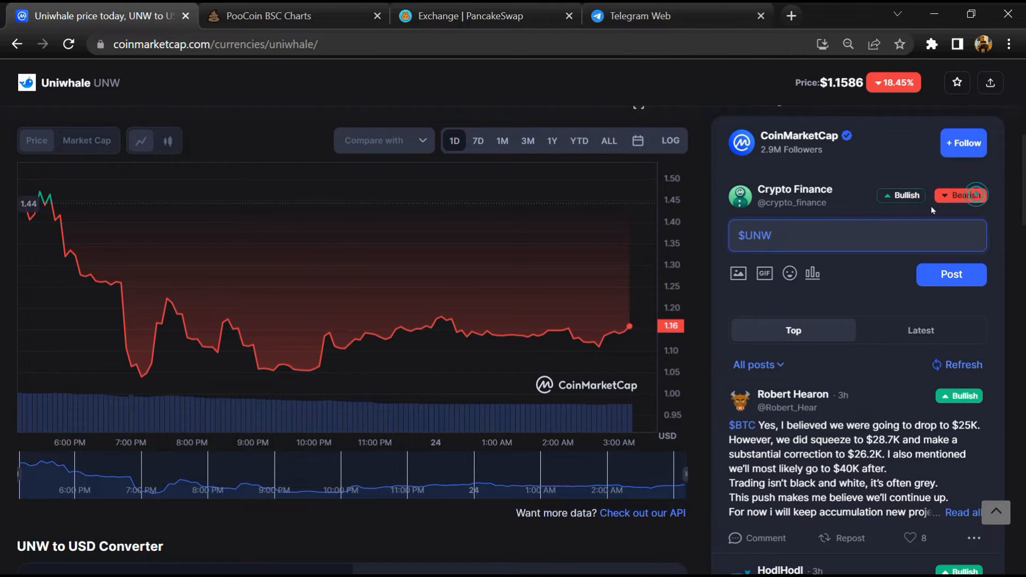
pyautogui.scroll(-3, 906, 212)
pyautogui.scroll(-3, 865, 231)
pyautogui.scroll(-3, 865, 257)
pyautogui.scroll(-3, 873, 313)
pyautogui.scroll(-2, 883, 337)
pyautogui.scroll(-3, 889, 351)
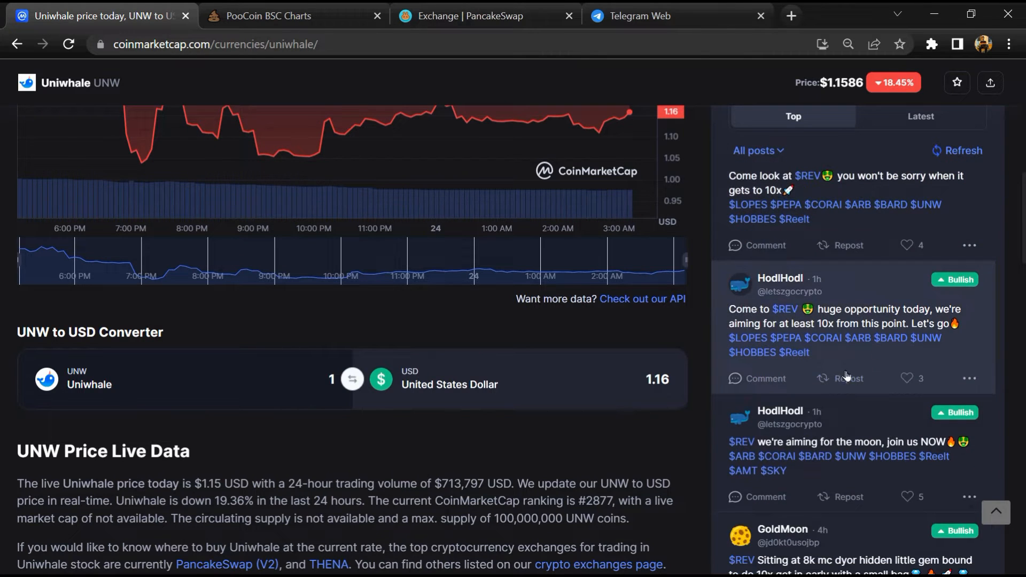
pyautogui.scroll(-3, 793, 376)
pyautogui.scroll(-4, 790, 385)
pyautogui.scroll(-4, 802, 381)
pyautogui.scroll(-4, 810, 376)
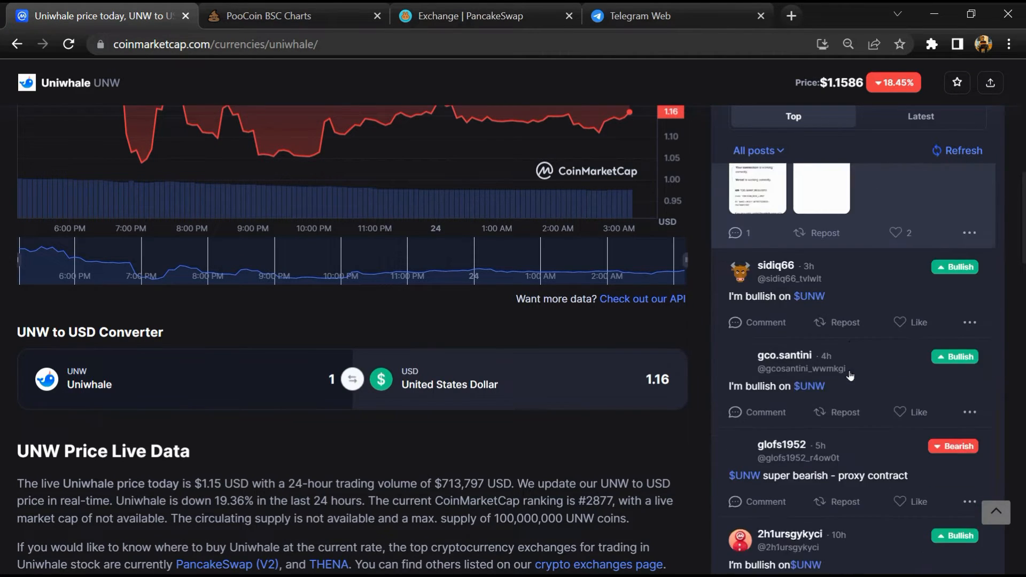
pyautogui.scroll(-3, 820, 370)
pyautogui.scroll(-3, 819, 370)
pyautogui.scroll(6, 481, 353)
pyautogui.scroll(6, 449, 353)
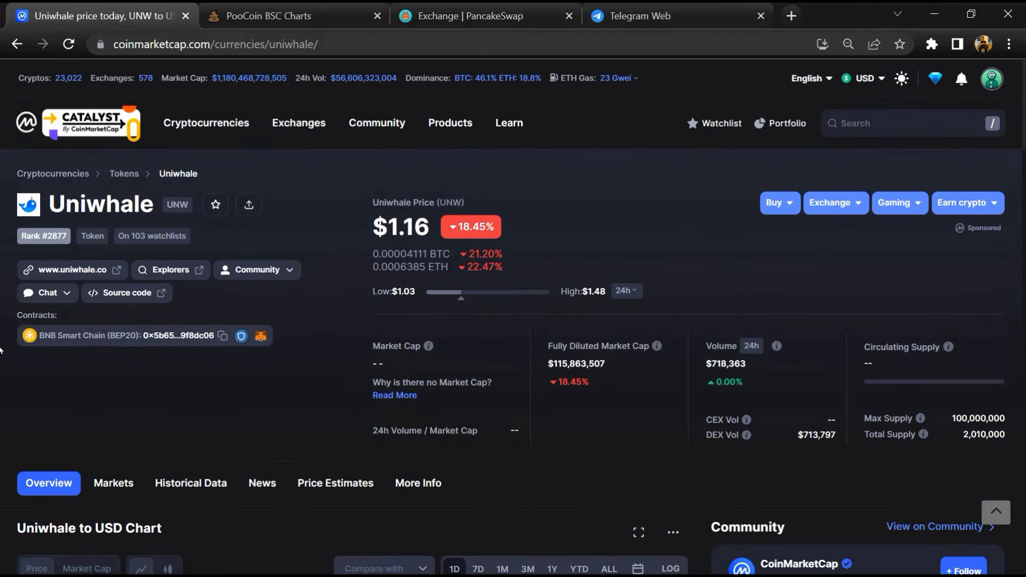
pyautogui.scroll(3, 418, 348)
# Copy the token name Uniwhale from the page title.
pyautogui.doubleClick(100, 204)
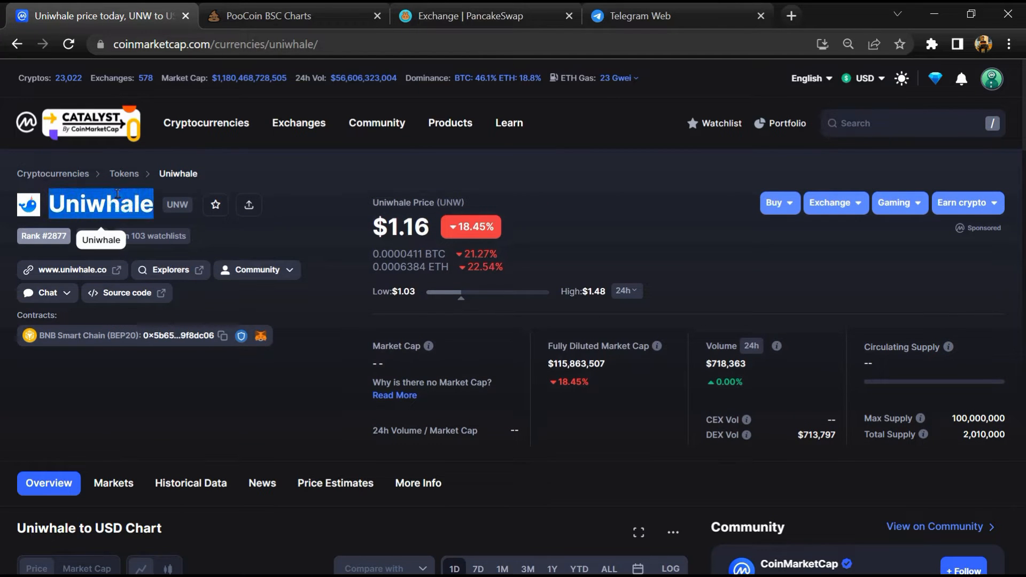
pyautogui.rightClick(122, 198)
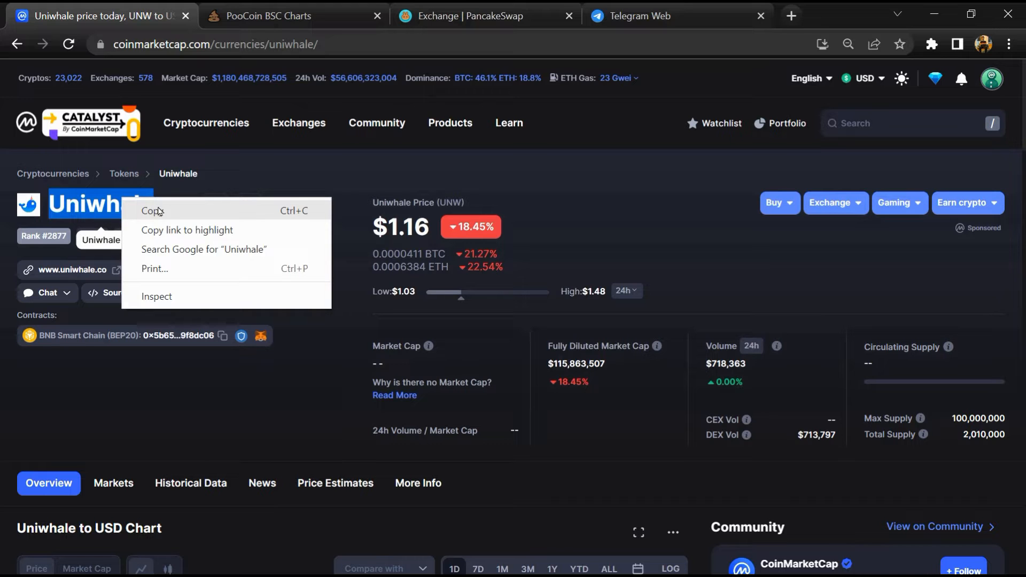
pyautogui.click(159, 211)
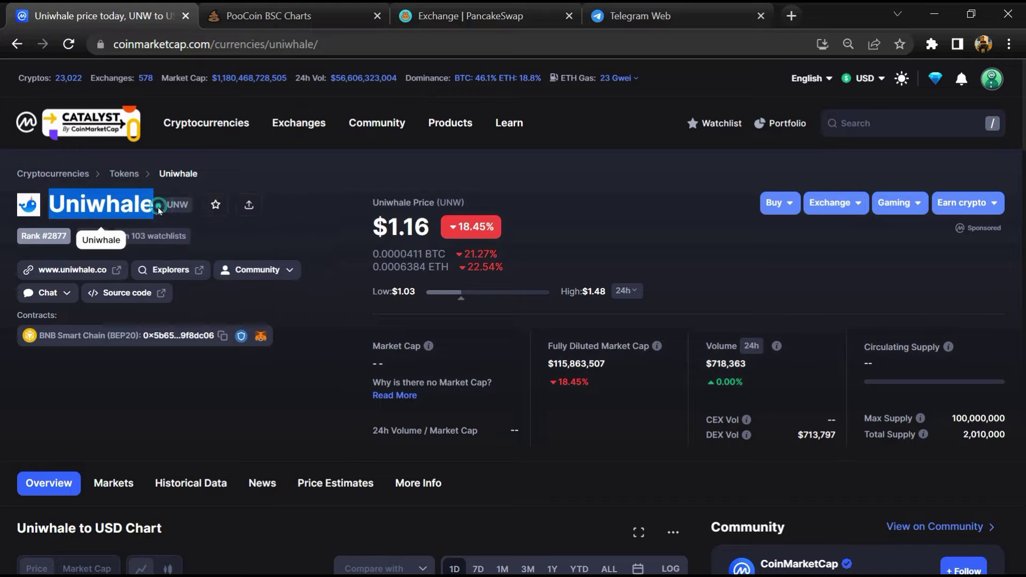
# Search Telegram Web for Uniwhale and open the UniWhales.io channel.
pyautogui.click(655, 15)
pyautogui.click(193, 82)
pyautogui.hotkey('ctrl', 'v')
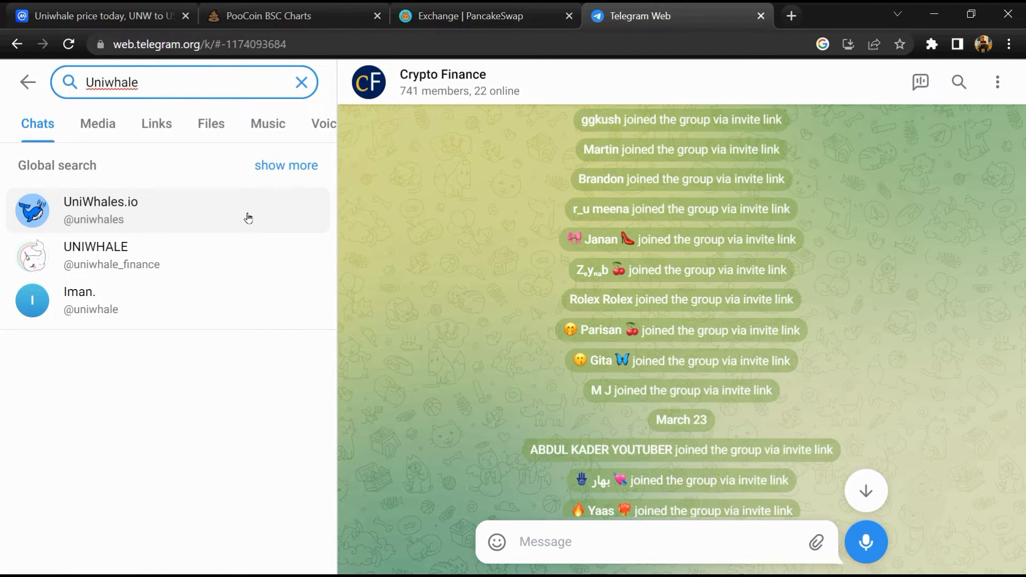
pyautogui.click(248, 217)
# Search the channel for 'scam', read the #KPER scam warning, and return to CoinMarketCap.
pyautogui.click(959, 82)
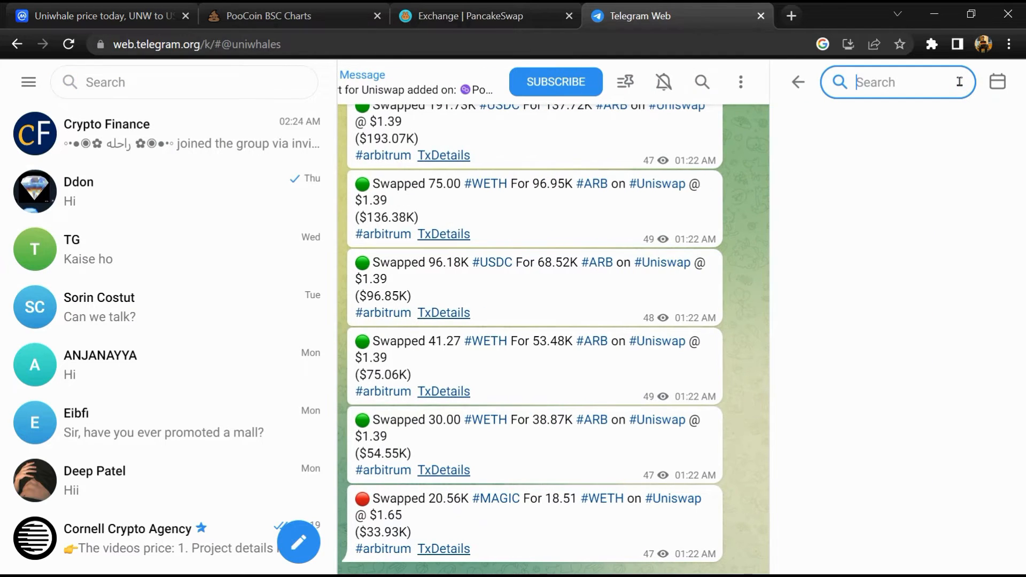
pyautogui.write('scam')
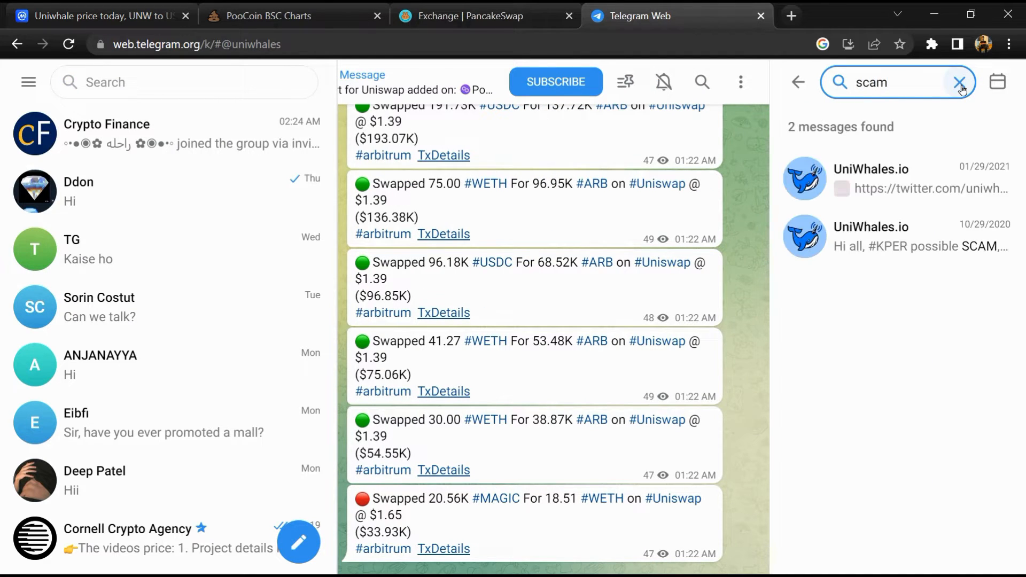
pyautogui.click(908, 171)
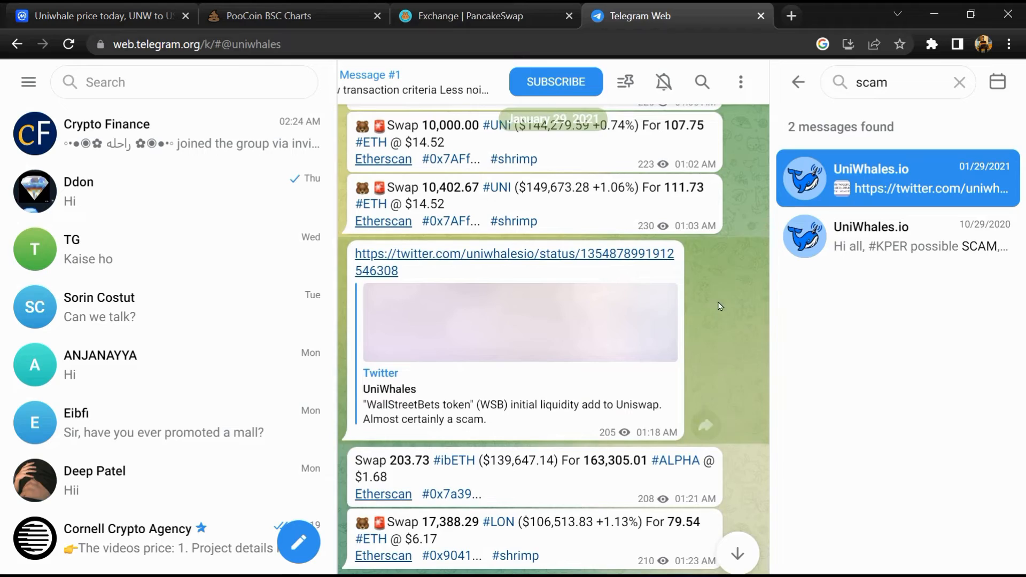
pyautogui.scroll(5, 719, 306)
pyautogui.scroll(5, 719, 306)
pyautogui.scroll(2, 720, 306)
pyautogui.scroll(-5, 666, 329)
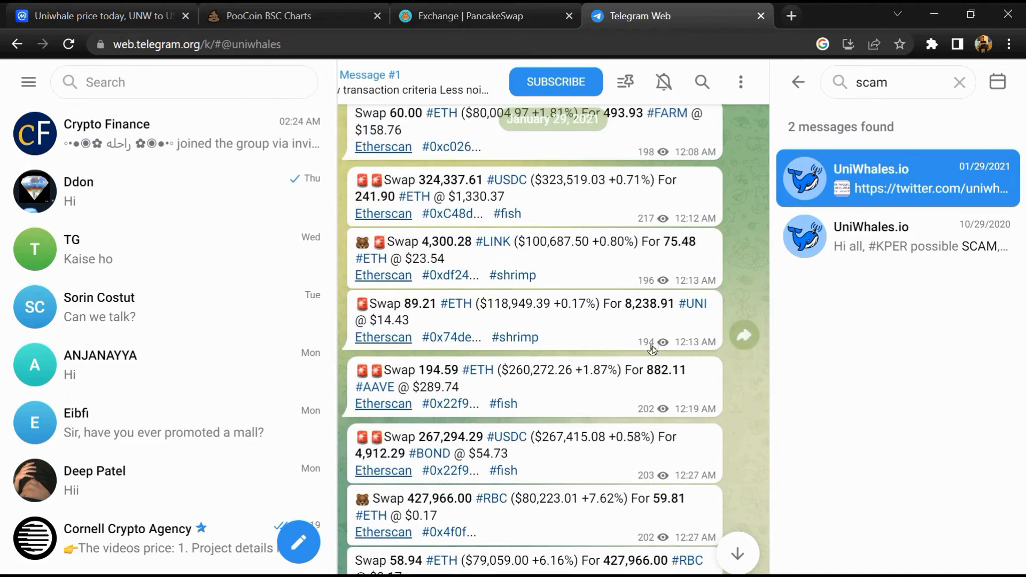
pyautogui.scroll(-5, 653, 353)
pyautogui.scroll(-5, 653, 354)
pyautogui.scroll(-5, 653, 353)
pyautogui.scroll(-5, 653, 354)
pyautogui.scroll(-3, 651, 359)
pyautogui.scroll(-5, 650, 359)
pyautogui.scroll(-5, 651, 359)
pyautogui.scroll(-5, 653, 365)
pyautogui.scroll(-3, 656, 367)
pyautogui.scroll(-1, 656, 367)
pyautogui.click(897, 236)
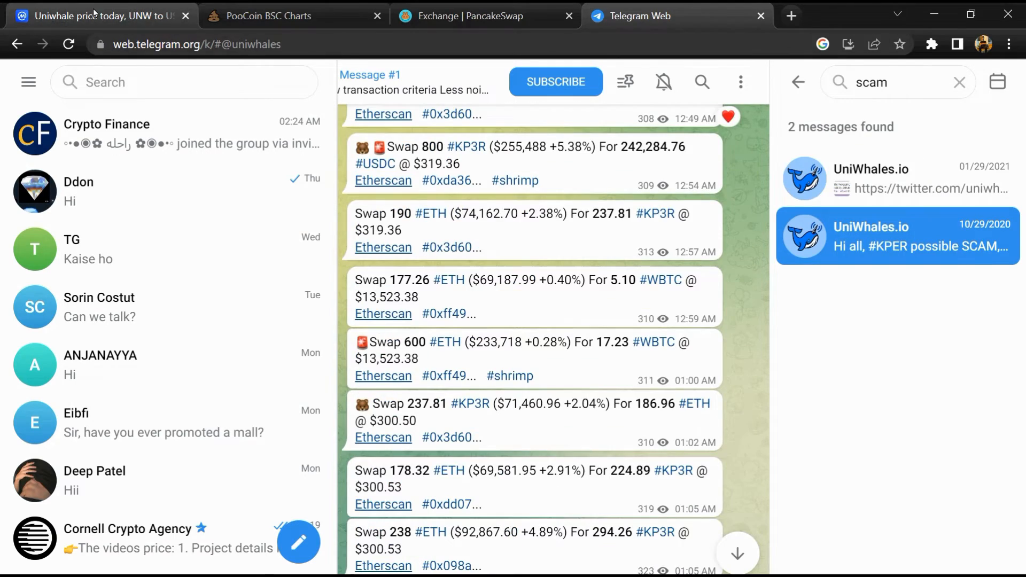
pyautogui.click(94, 16)
# Copy Uniwhale's BNB Smart Chain (BEP20) contract address.
pyautogui.click(240, 404)
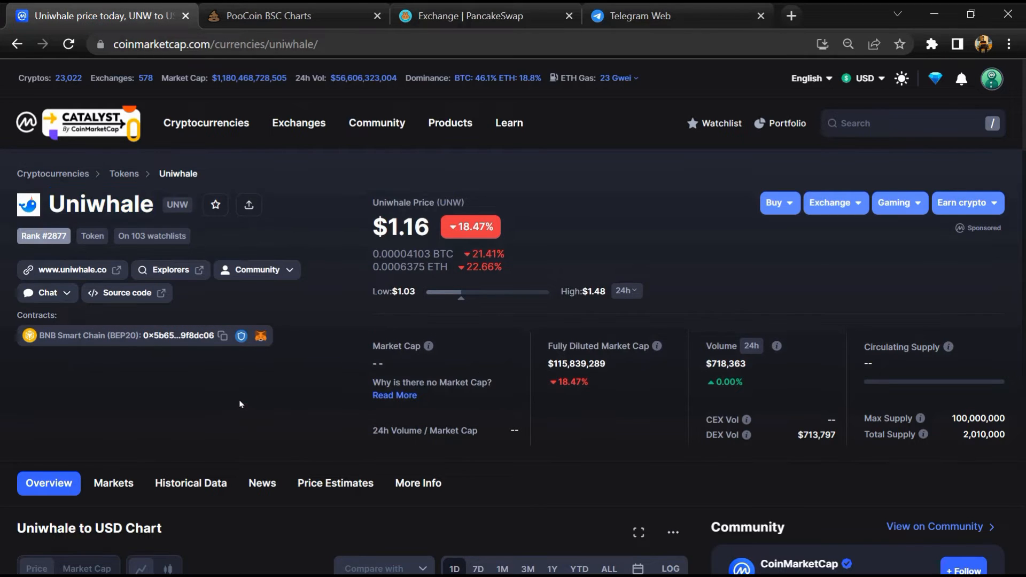
pyautogui.click(222, 335)
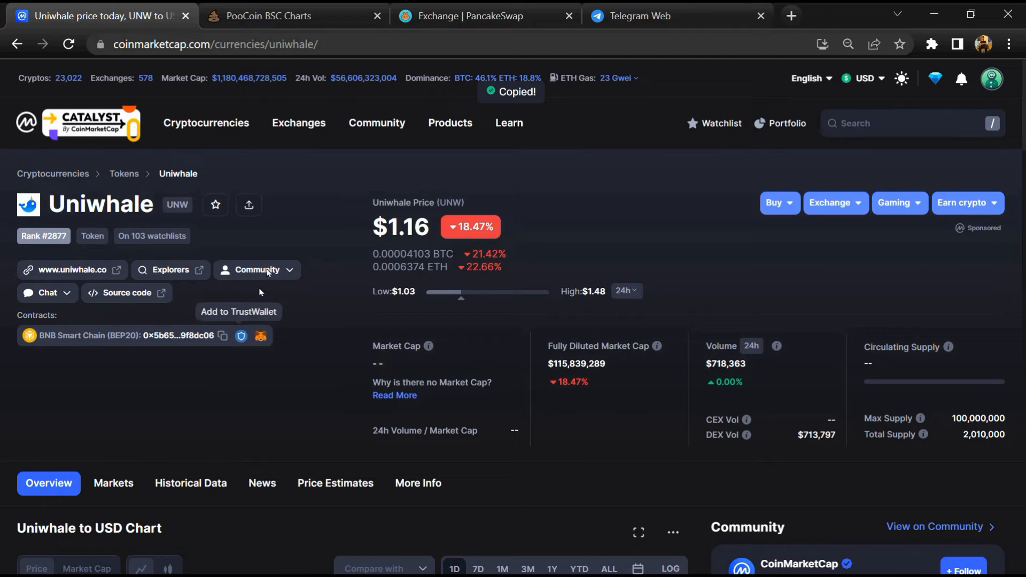
# Look up the pasted contract address on PooCoin and open the Uniwhale Token chart.
pyautogui.click(339, 13)
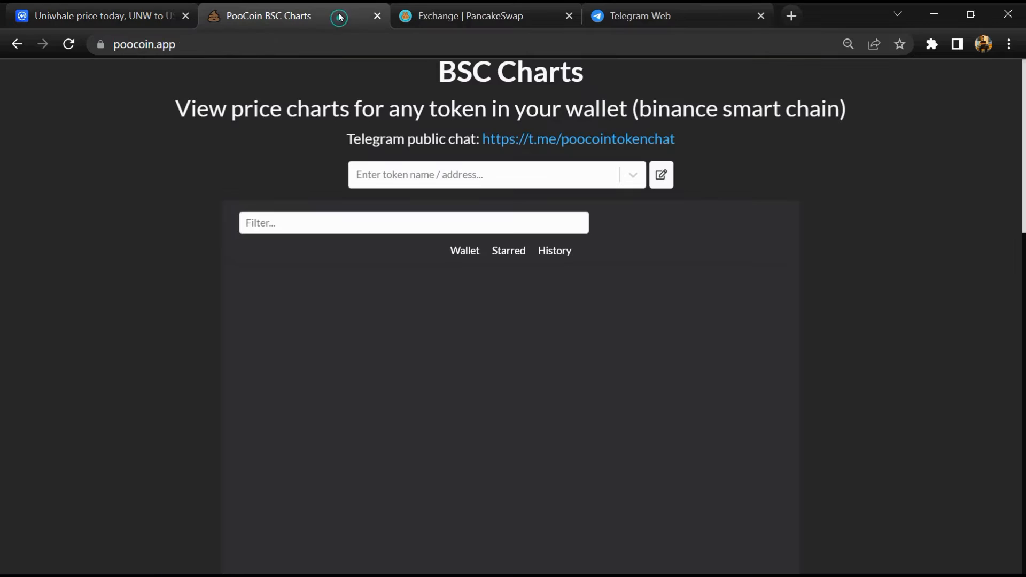
pyautogui.click(462, 173)
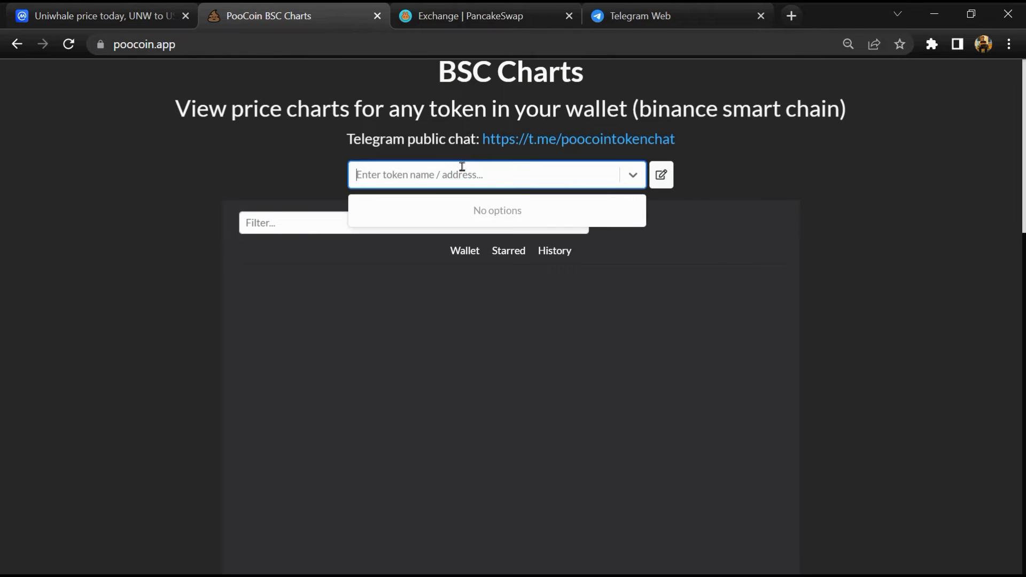
pyautogui.rightClick(465, 170)
pyautogui.click(523, 303)
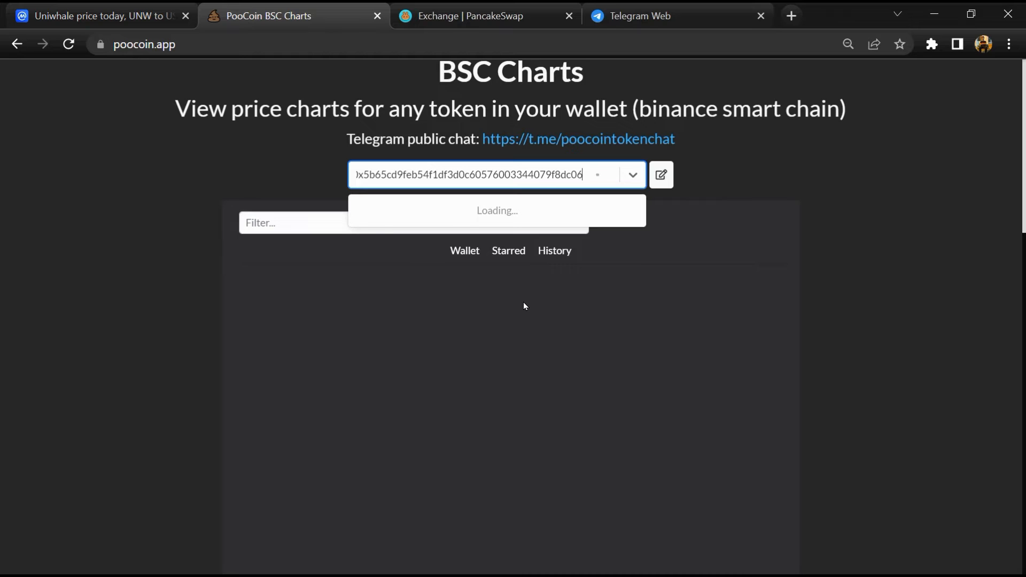
pyautogui.click(463, 216)
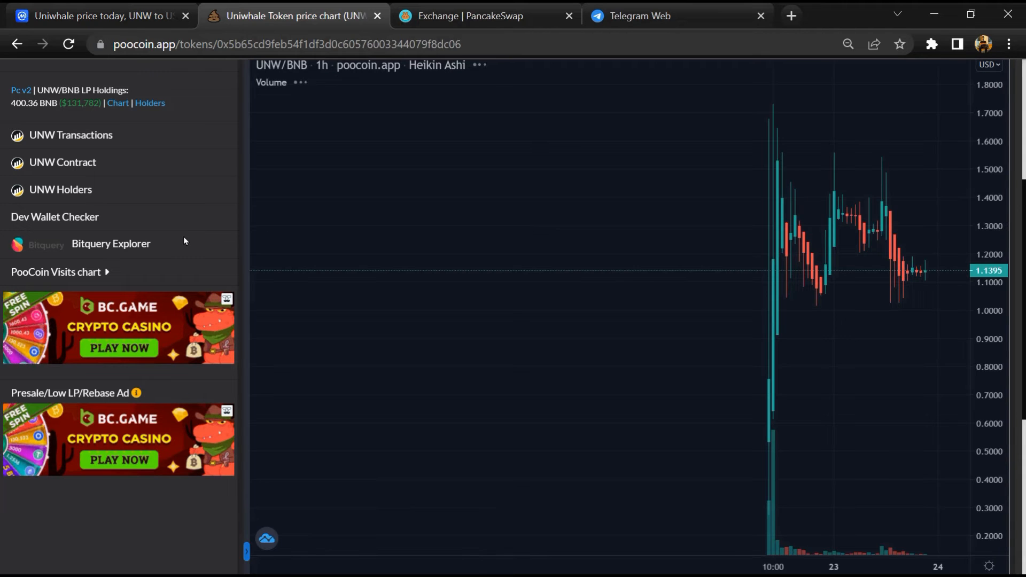
pyautogui.scroll(1, 183, 240)
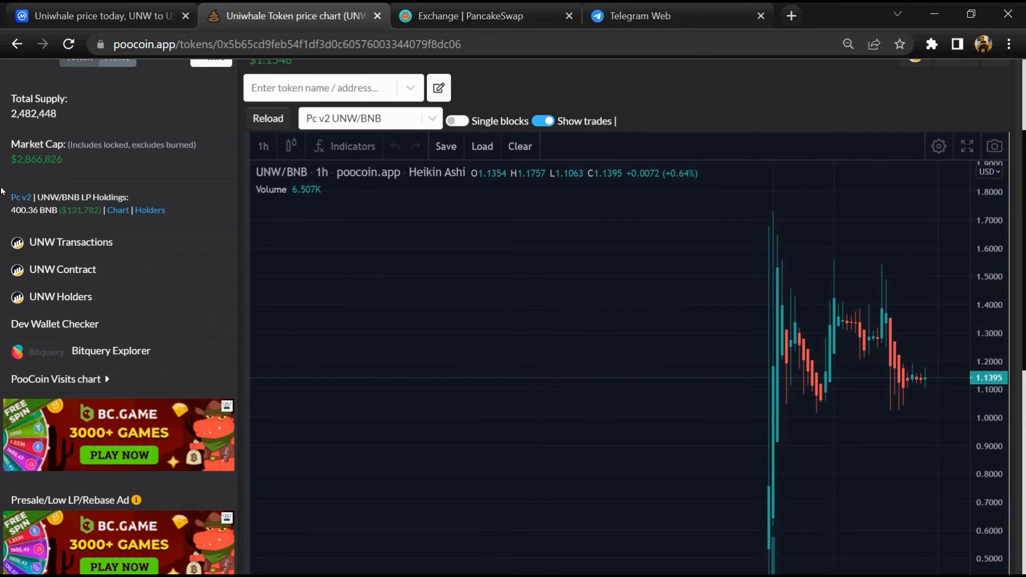
# Review the UNW/BNB LP holdings, biggest buyers and biggest sellers, then move to PancakeSwap.
pyautogui.moveTo(3, 172); pyautogui.dragTo(185, 214)
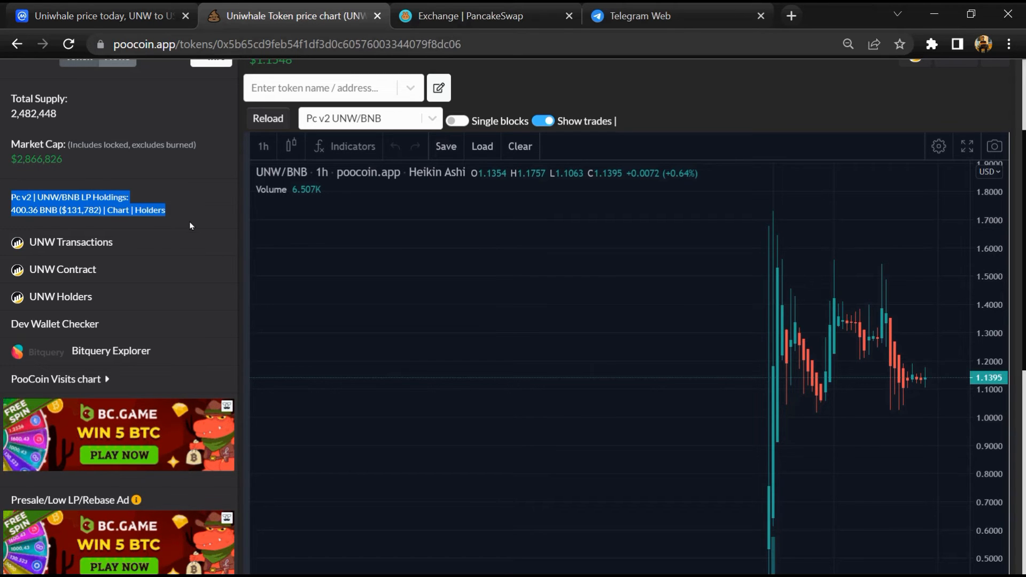
pyautogui.click(198, 249)
pyautogui.scroll(-5, 197, 265)
pyautogui.scroll(-2, 376, 337)
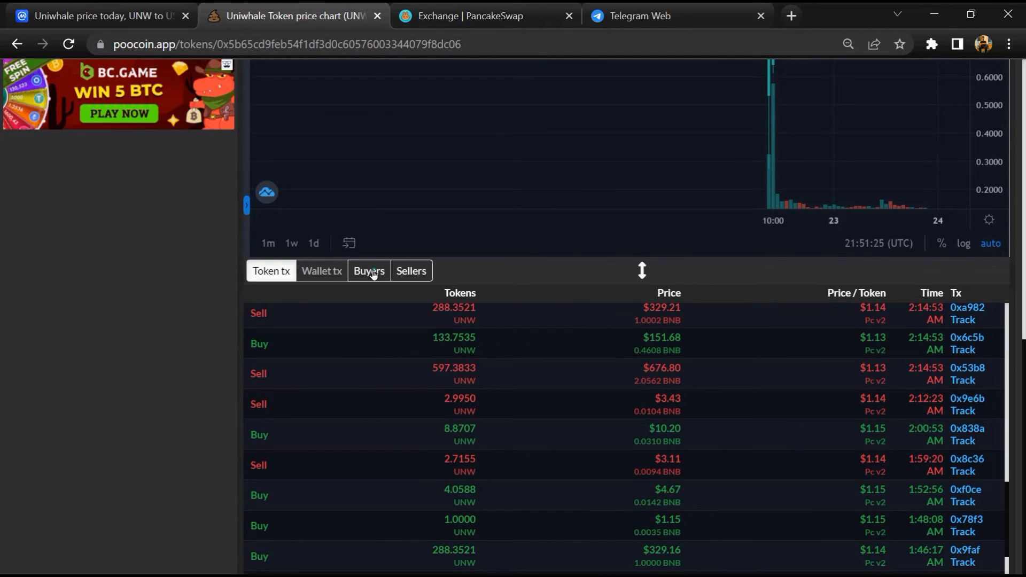
pyautogui.click(369, 271)
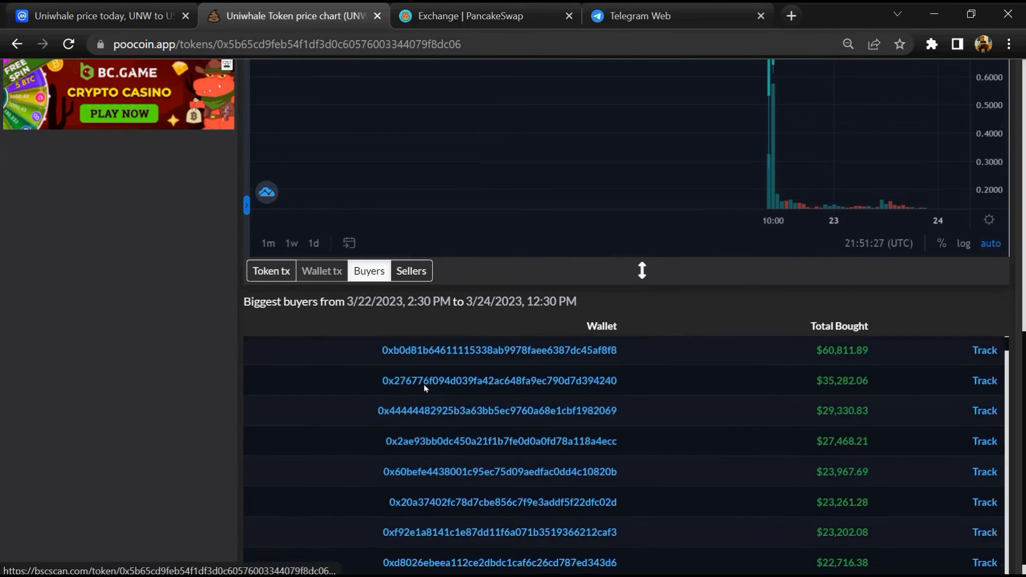
pyautogui.scroll(-3, 410, 366)
pyautogui.scroll(-3, 369, 355)
pyautogui.scroll(-3, 376, 336)
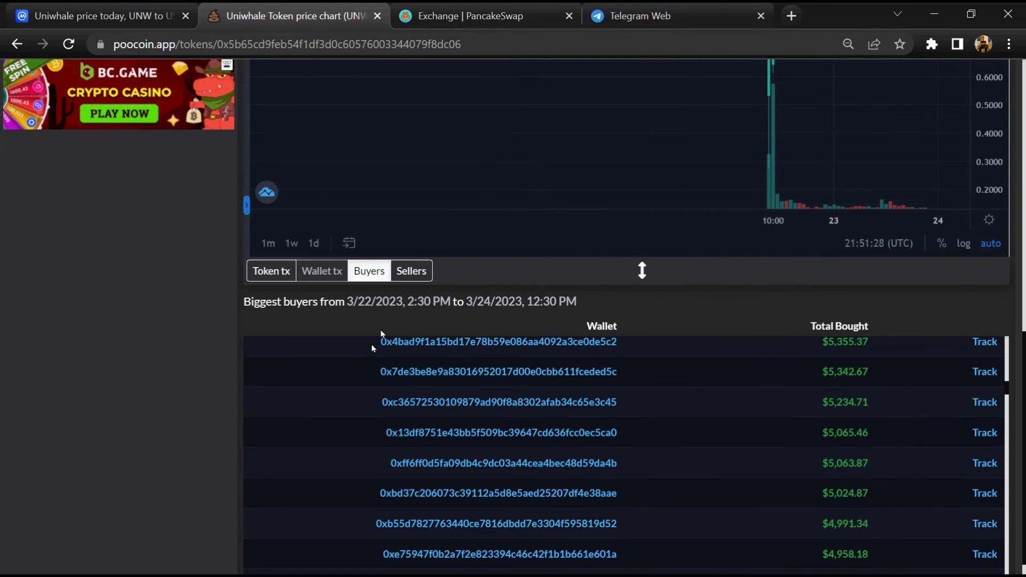
pyautogui.click(411, 271)
pyautogui.scroll(-3, 388, 392)
pyautogui.scroll(-3, 387, 392)
pyautogui.scroll(-3, 379, 398)
pyautogui.scroll(-2, 380, 398)
pyautogui.hotkey('ctrl', 'Tab')
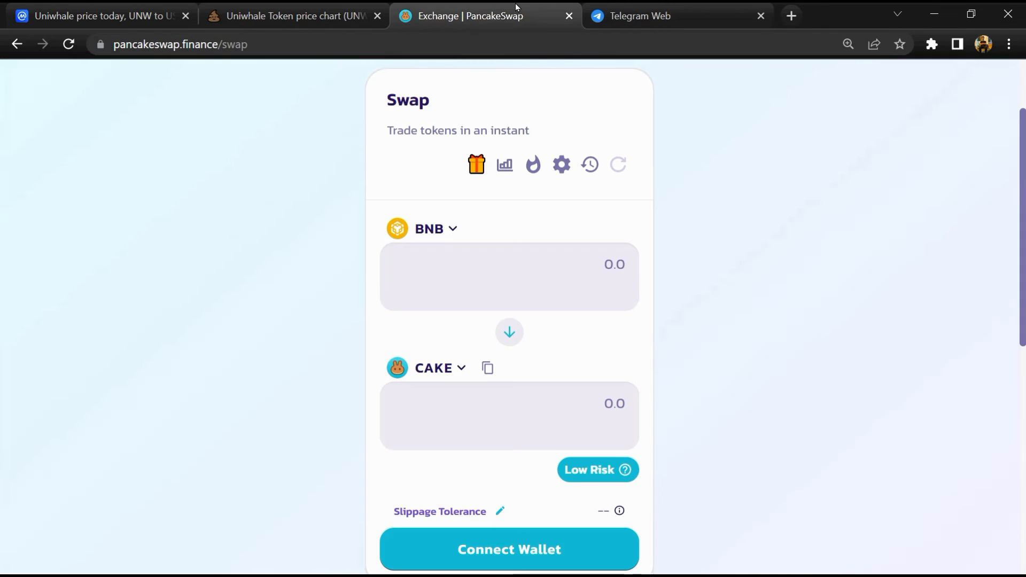
# Paste the contract address into token search and set UNW as the token to receive.
pyautogui.click(455, 369)
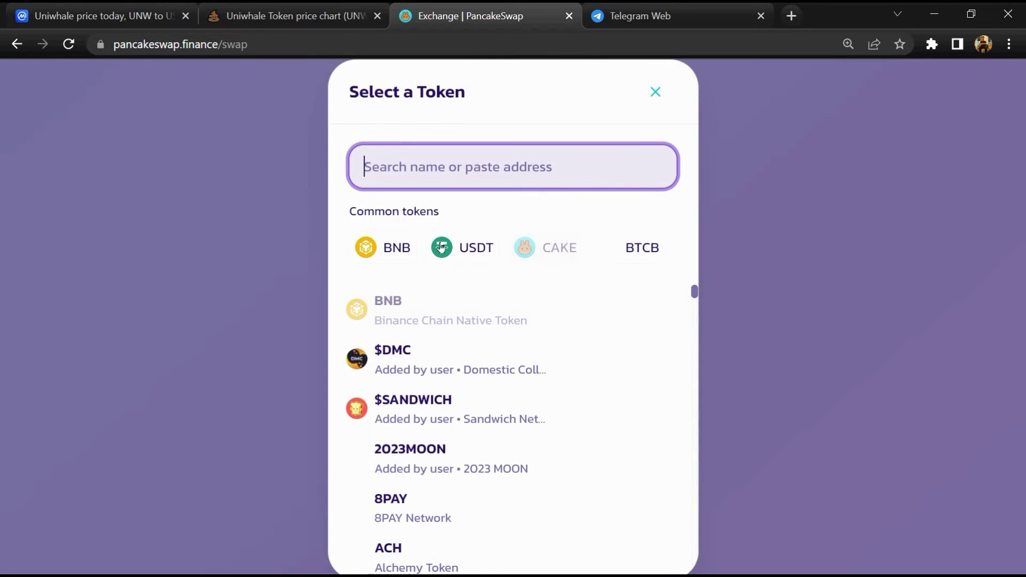
pyautogui.rightClick(470, 166)
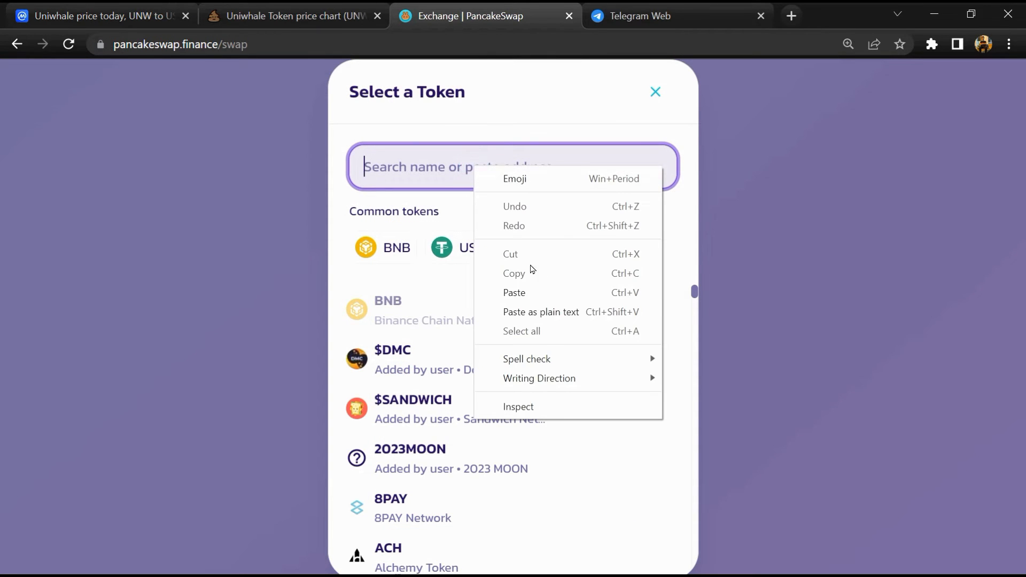
pyautogui.click(547, 292)
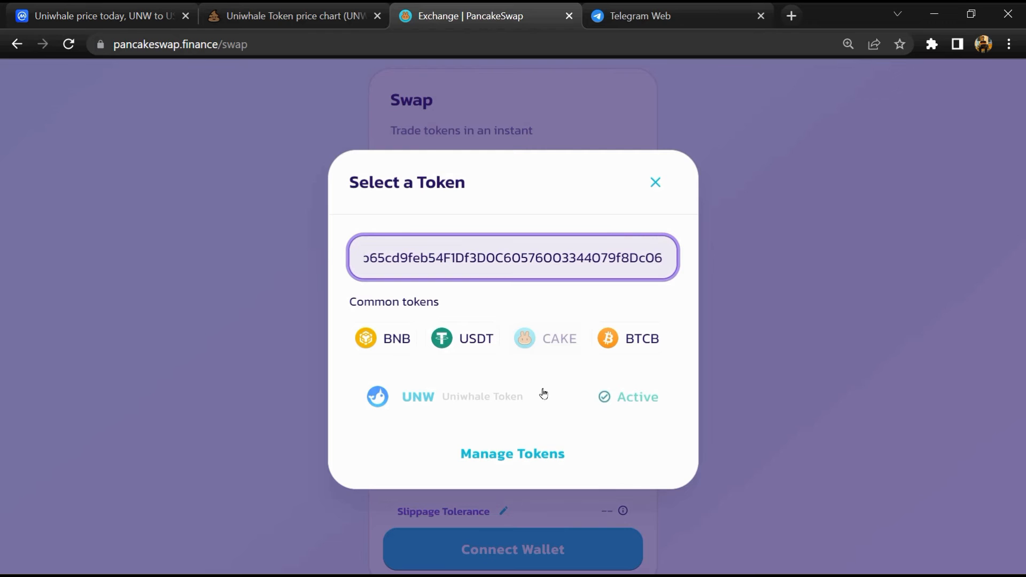
pyautogui.click(544, 393)
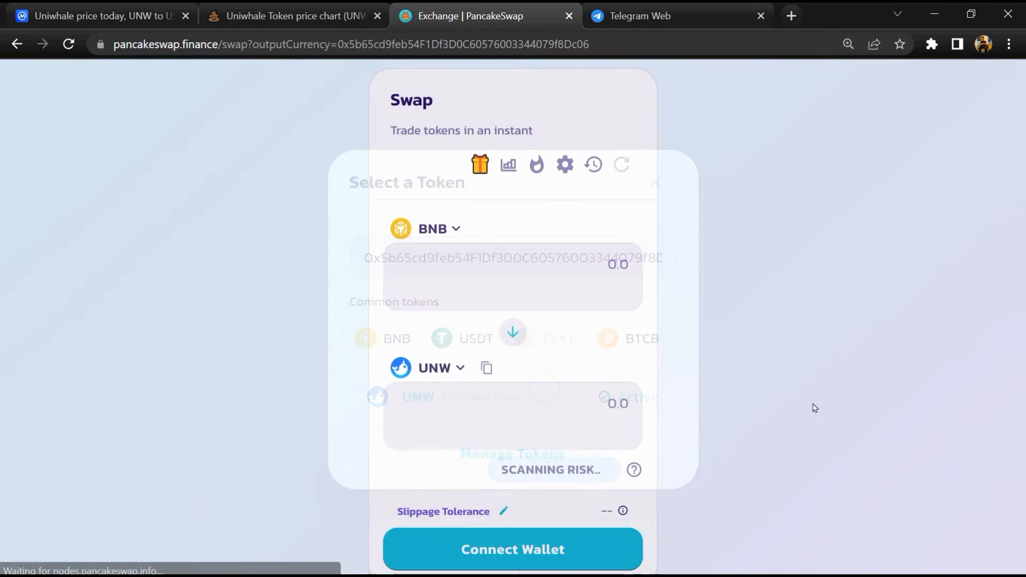